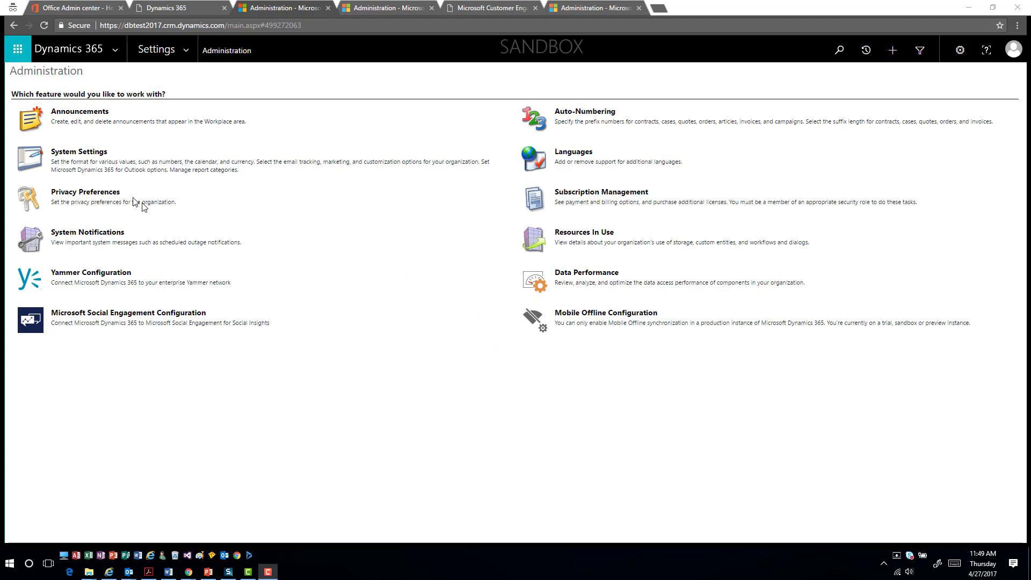
- Enable the Auto Capture, Relationship Assistant and Email Engagement previews in System Settings and save
left_click(96, 154)
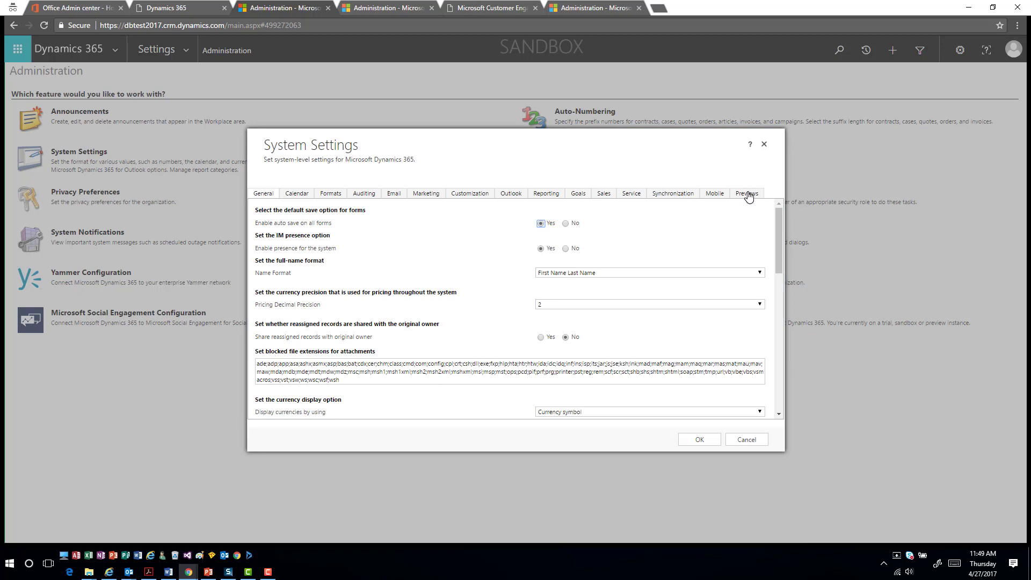
left_click(747, 194)
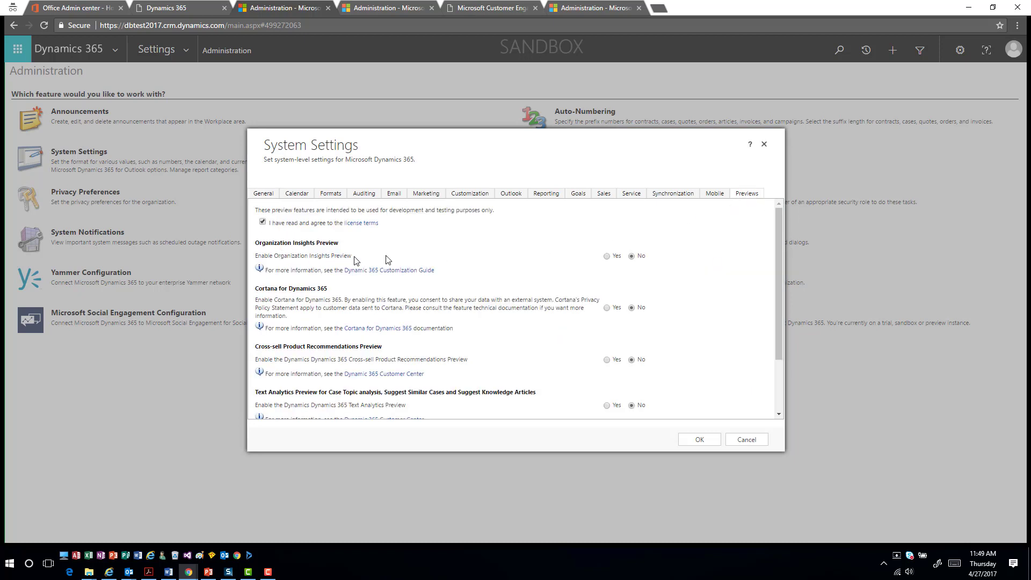
scroll(389, 252, "down", 3)
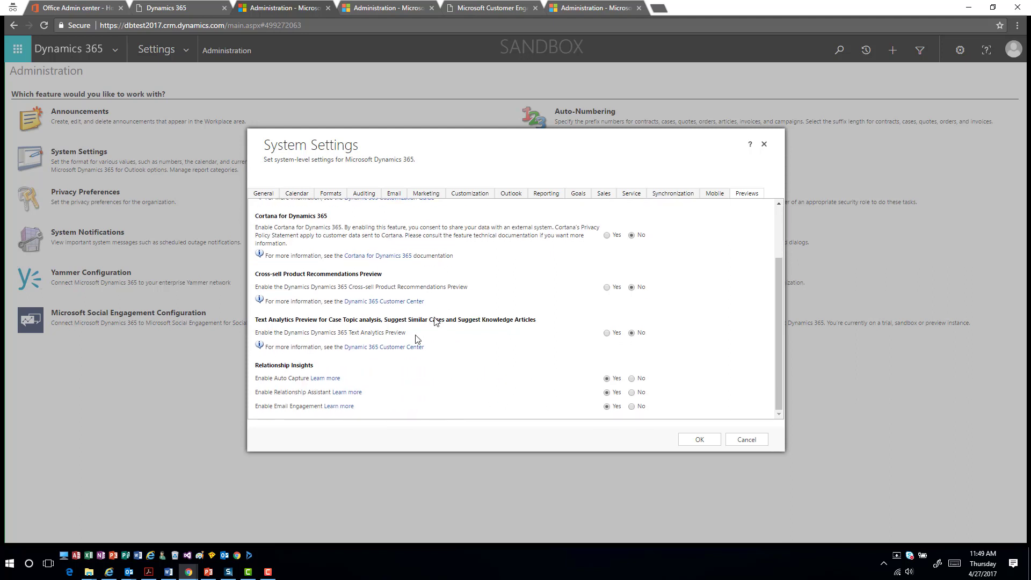
left_click(606, 406)
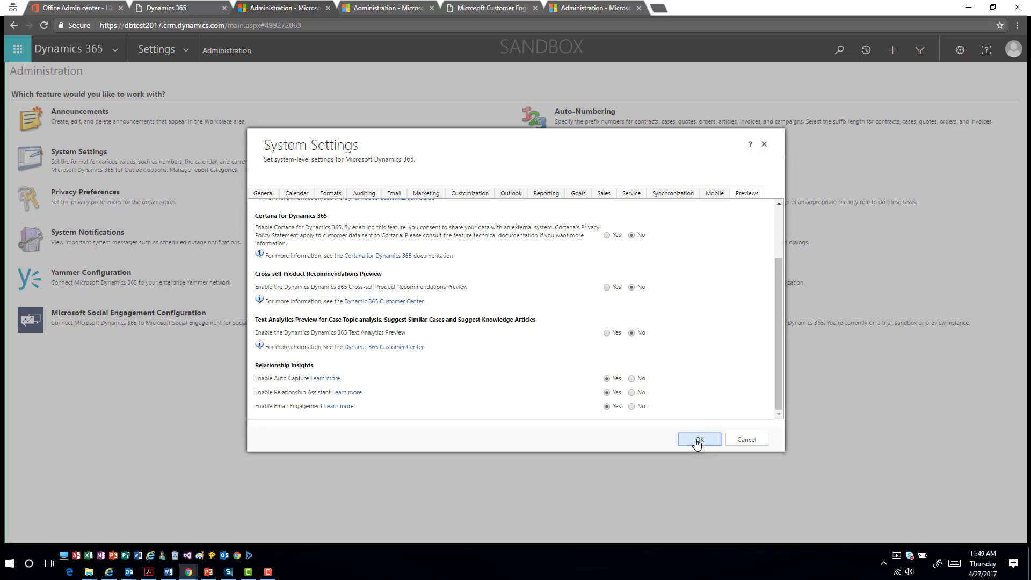
left_click(697, 441)
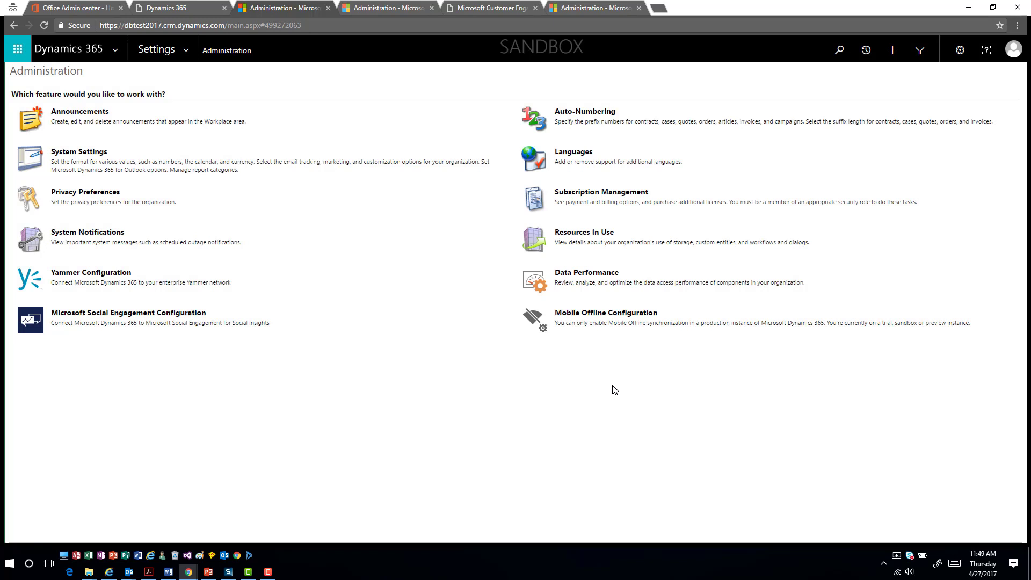
- Go to Settings > Relationship Insights to show the Relationship Assistant card groups
left_click(192, 57)
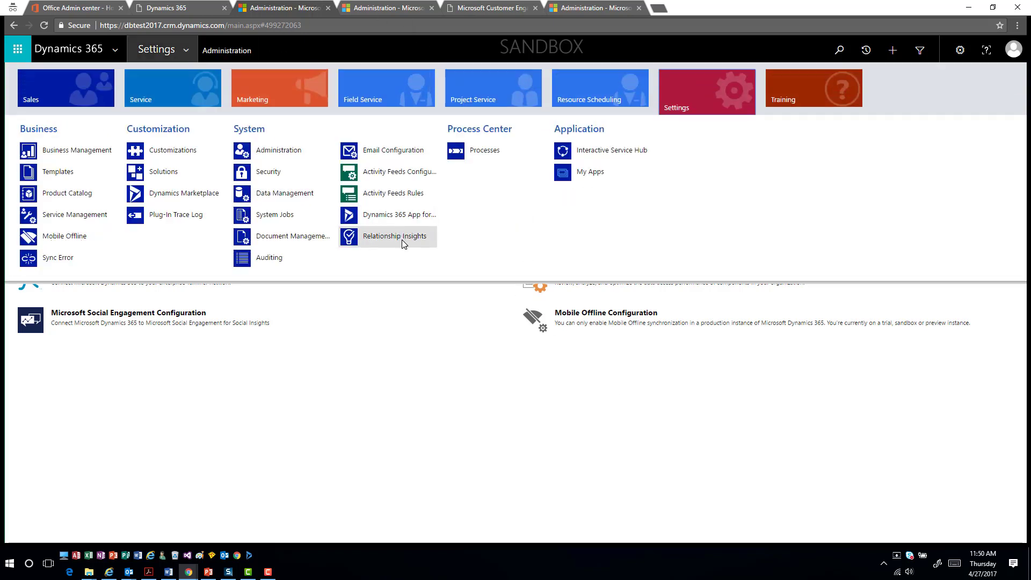
left_click(402, 239)
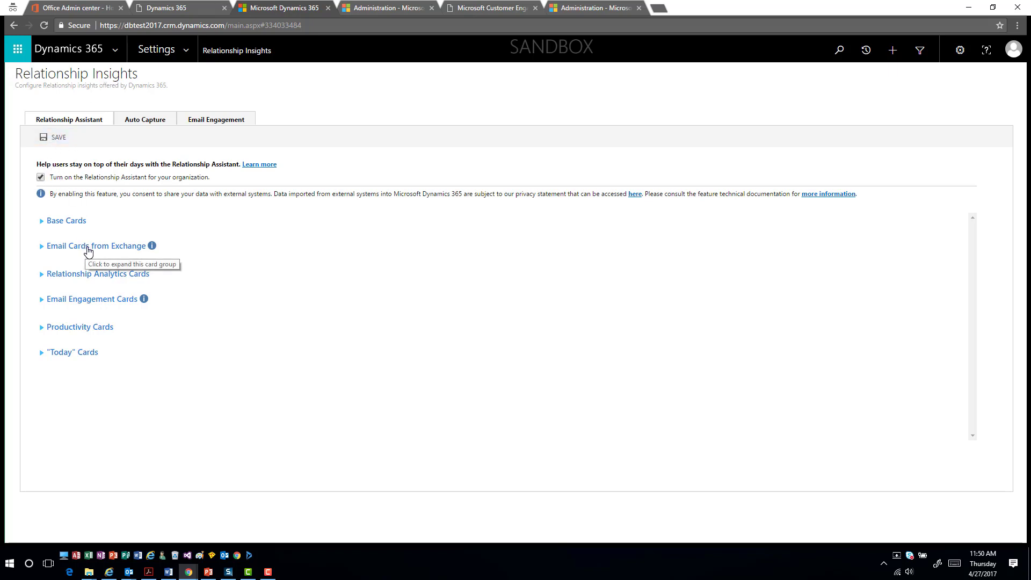
- Set the Competitor Mentioned card under Email Cards from Exchange to 'Do this automatically'
left_click(43, 224)
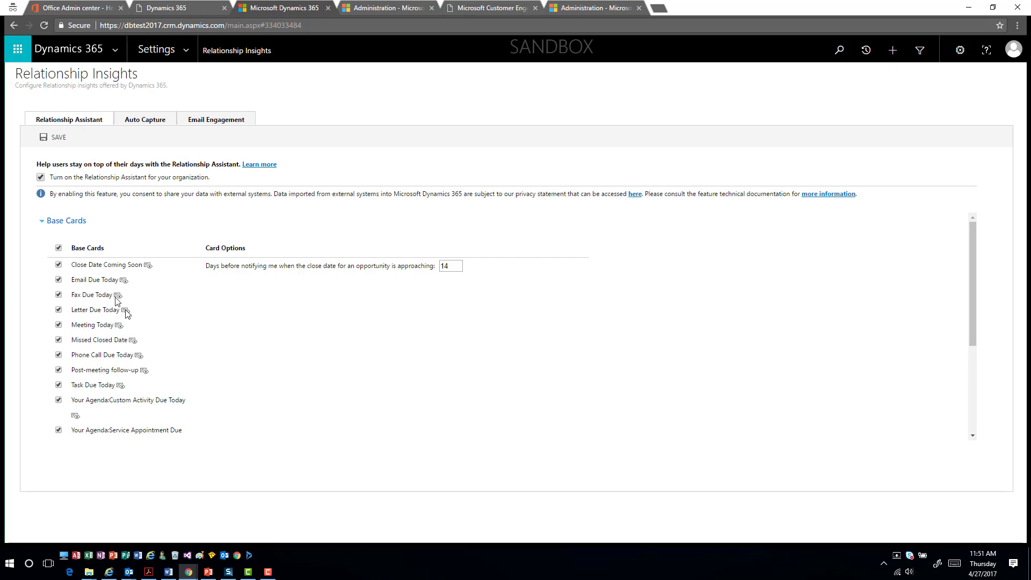
left_click(45, 224)
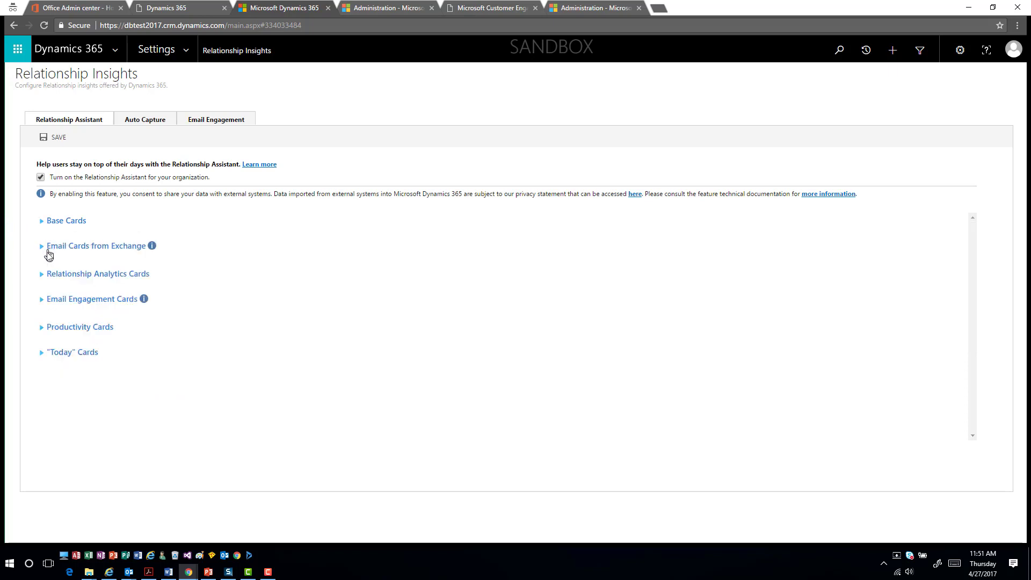
left_click(46, 250)
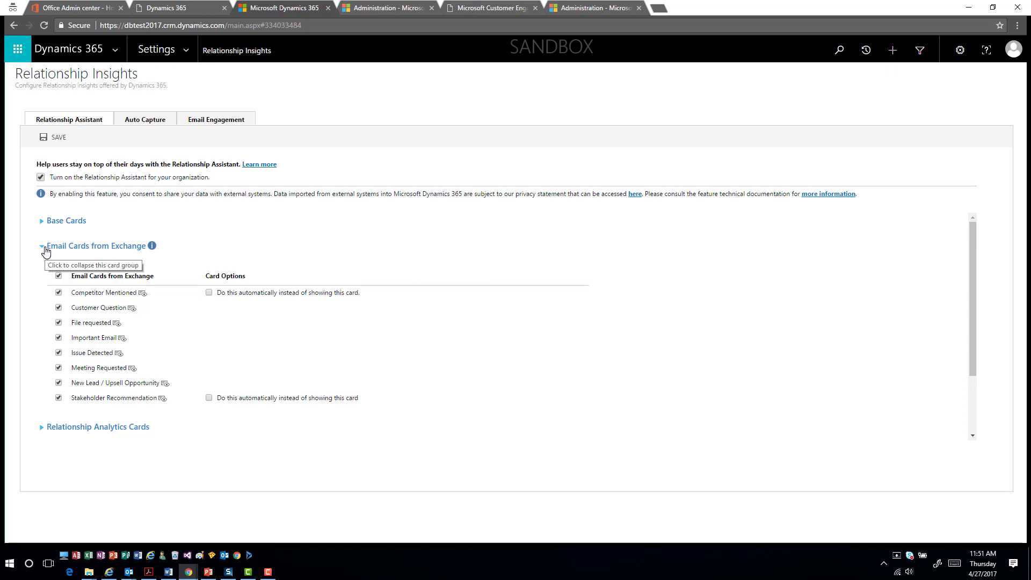
left_click(209, 293)
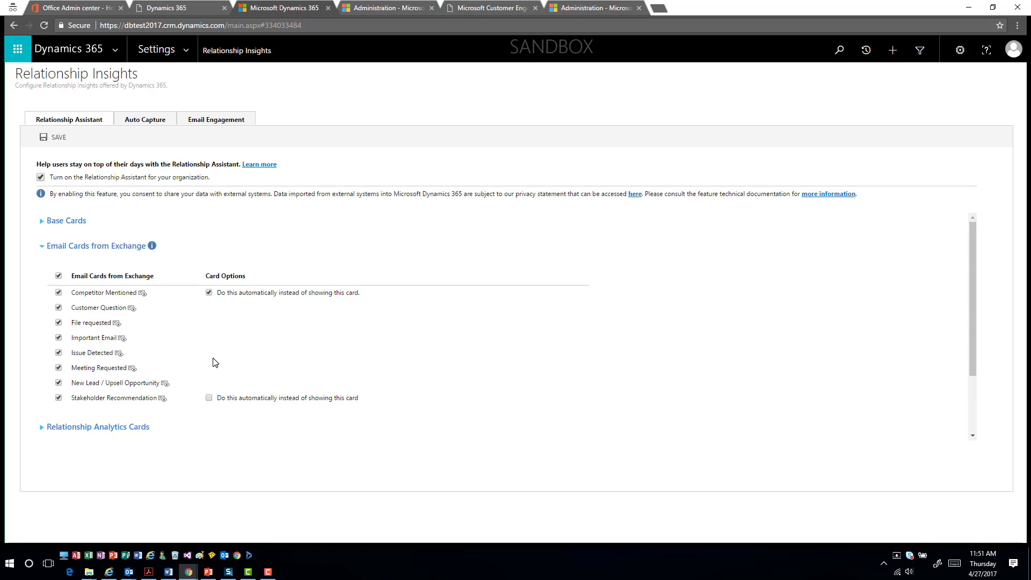
left_click(42, 247)
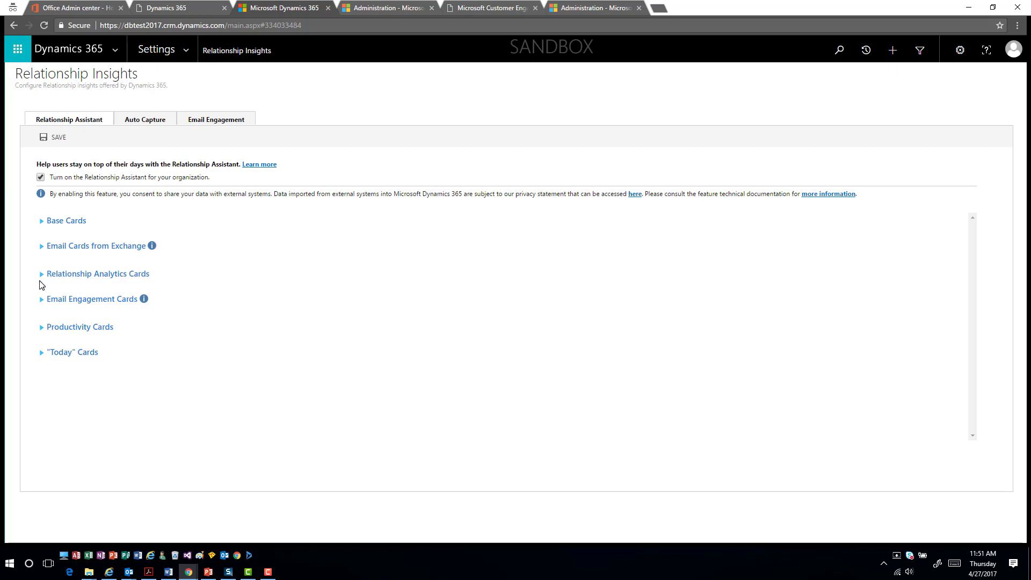
- Review the Relationship Analytics, Email Engagement, Productivity and Today card groups, then save
left_click(40, 275)
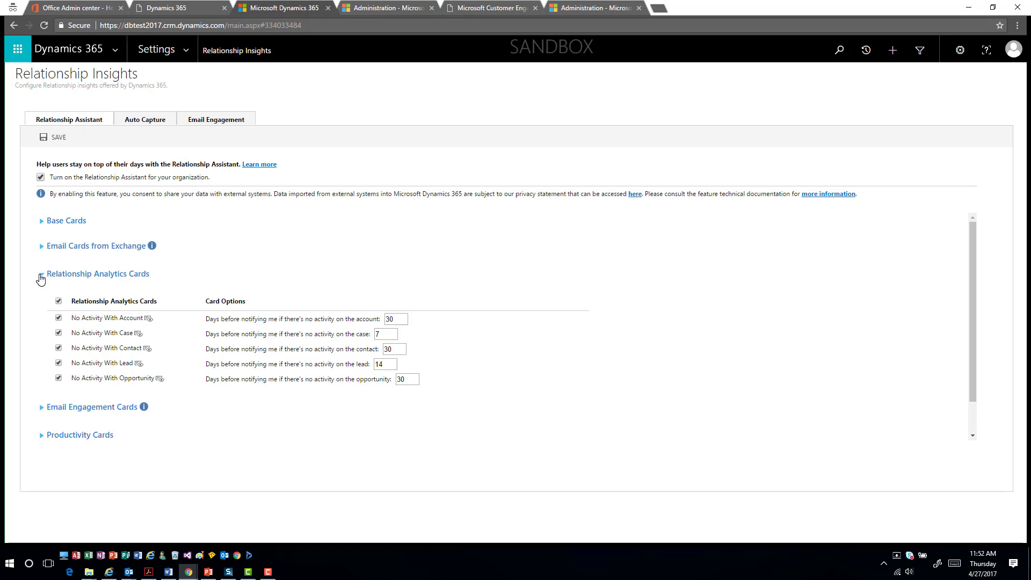
left_click(42, 413)
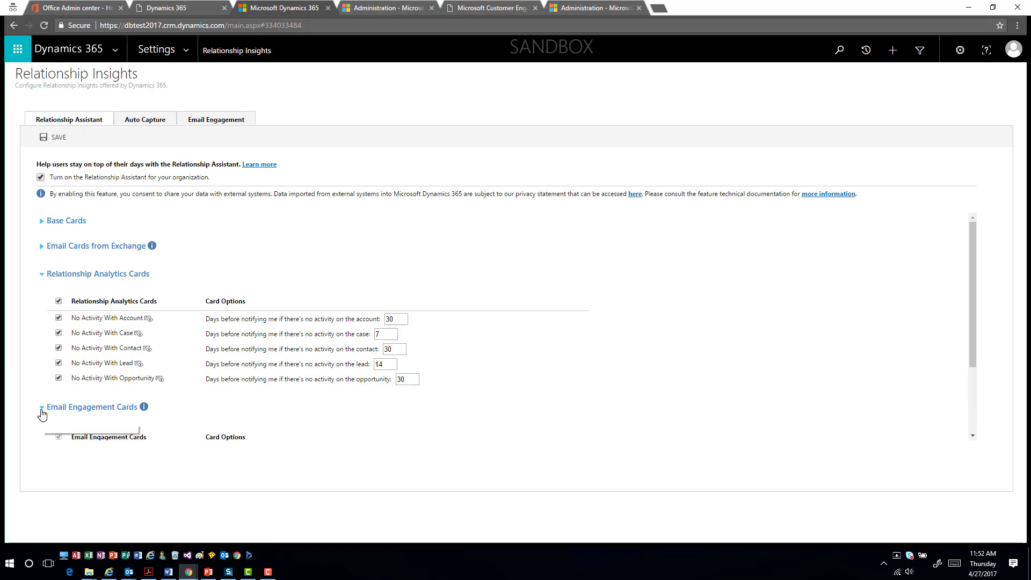
scroll(43, 408, "down", 3)
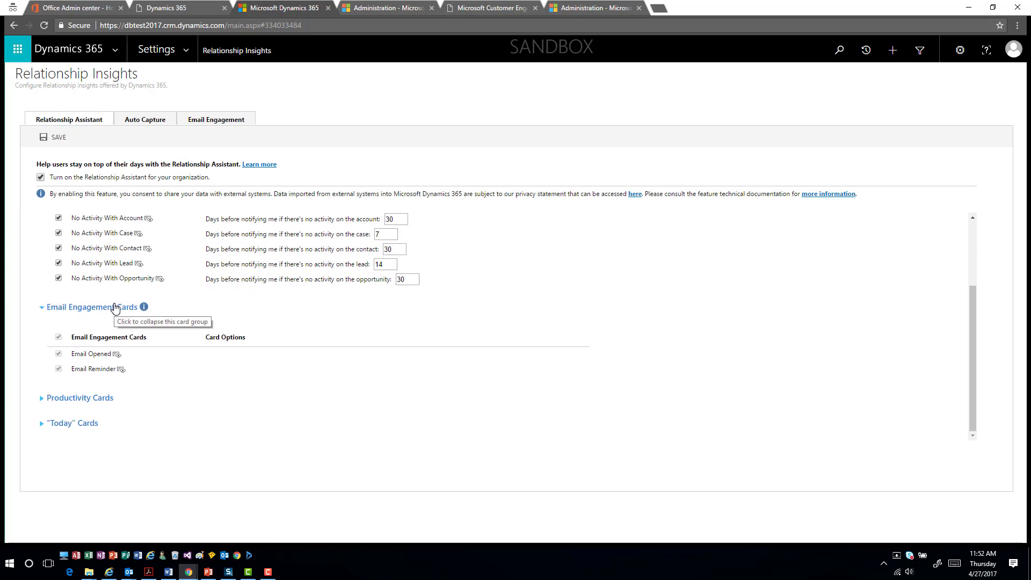
left_click(41, 398)
scroll(45, 403, "down", 2)
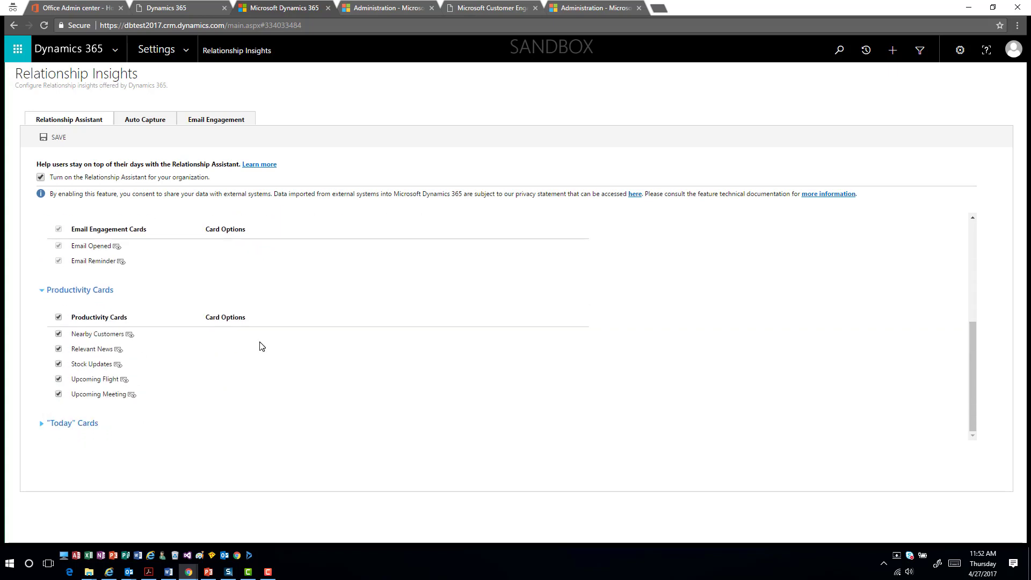
left_click(41, 425)
scroll(159, 398, "down", 2)
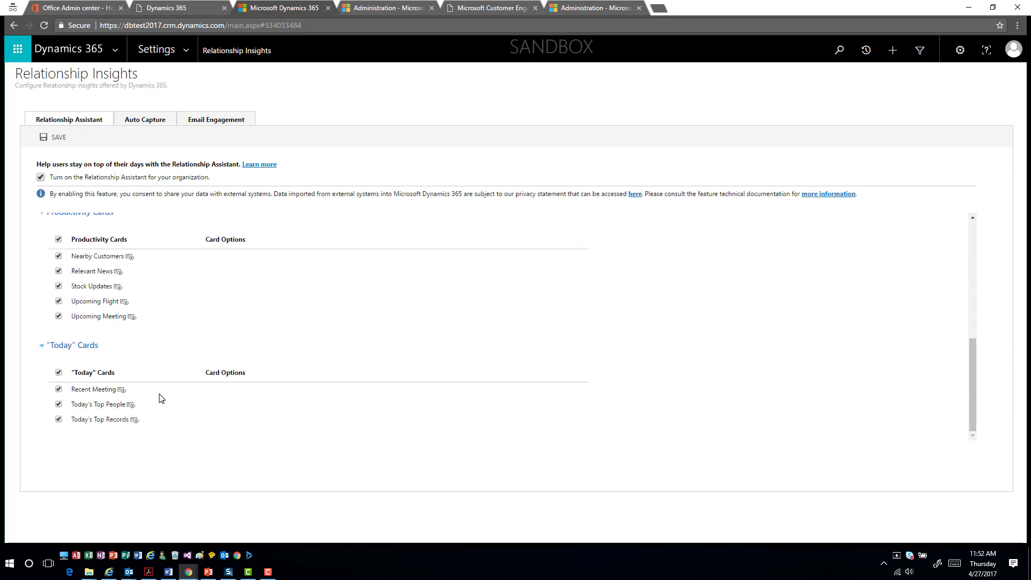
scroll(165, 386, "up", 6)
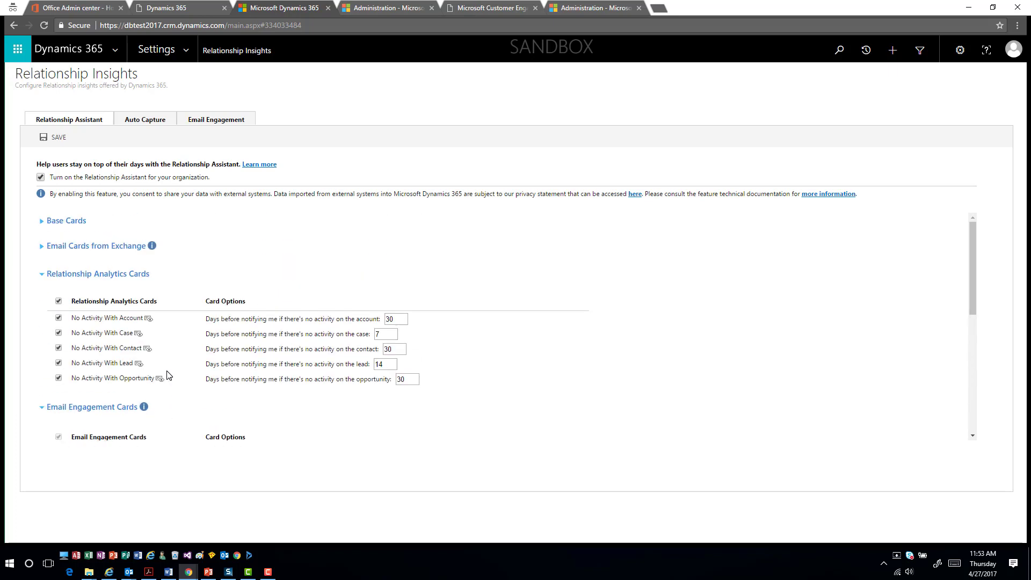
left_click(53, 140)
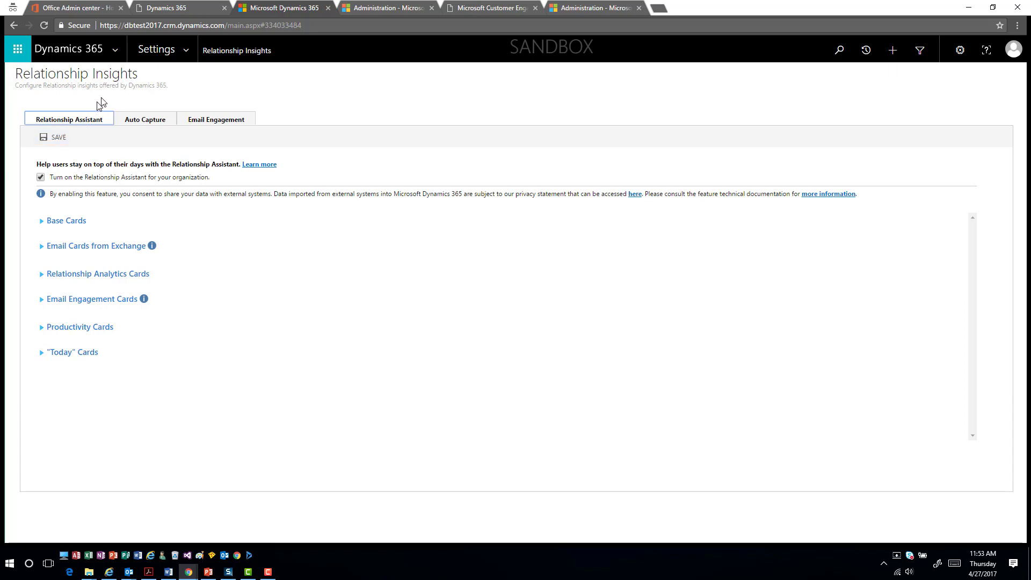
left_click(176, 56)
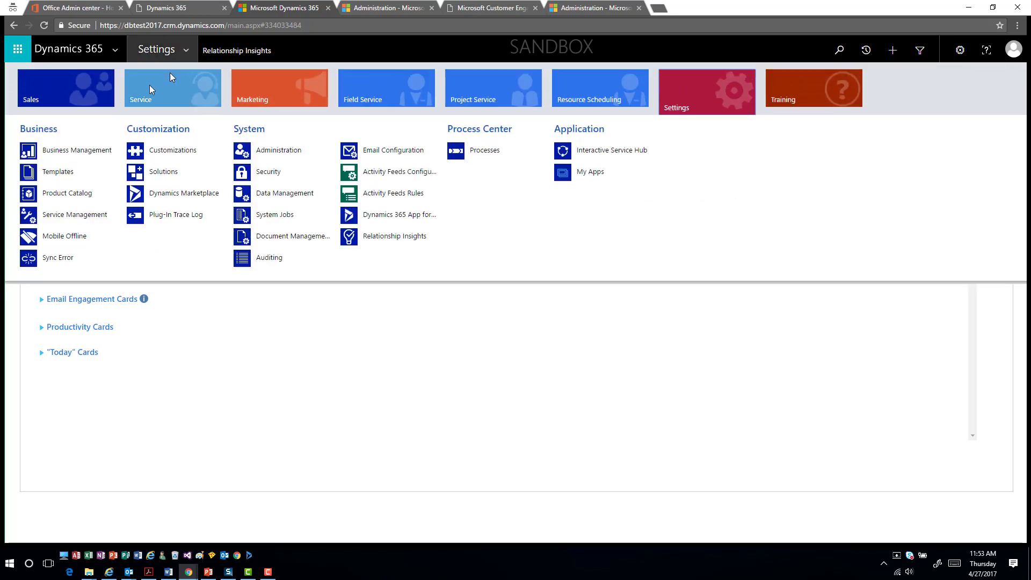
- Switch to the Sales area and open the Sales Activity Social Dashboard
left_click(100, 95)
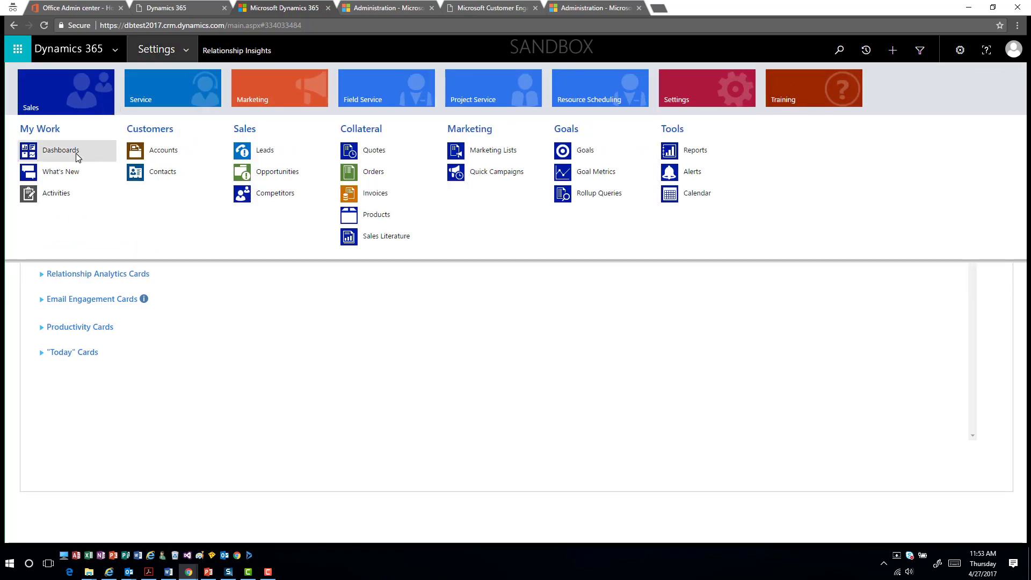
left_click(76, 156)
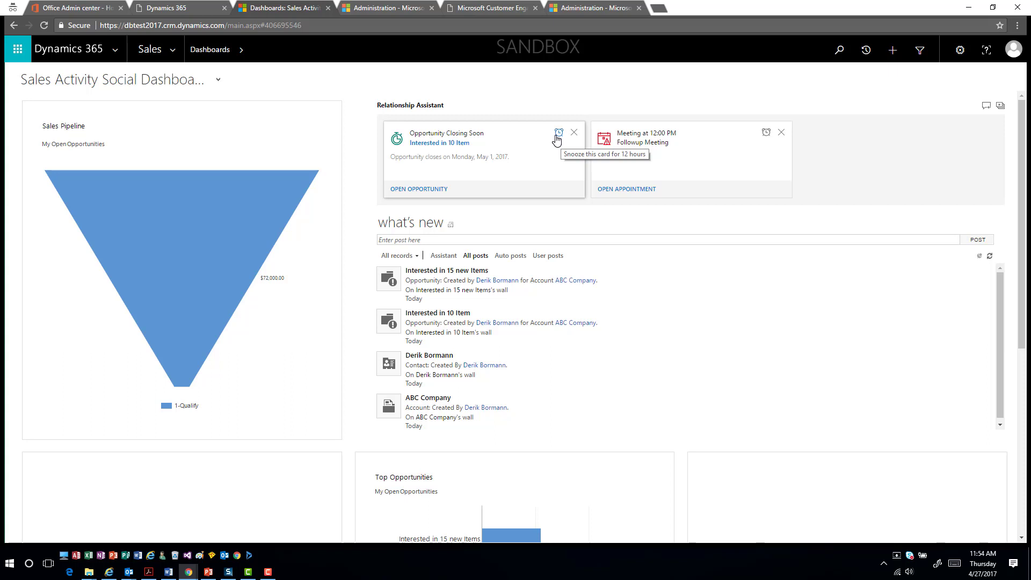
- In personal card settings, expand Base Cards and try toggling Close Date Coming Soon and Email Due Today
left_click(999, 108)
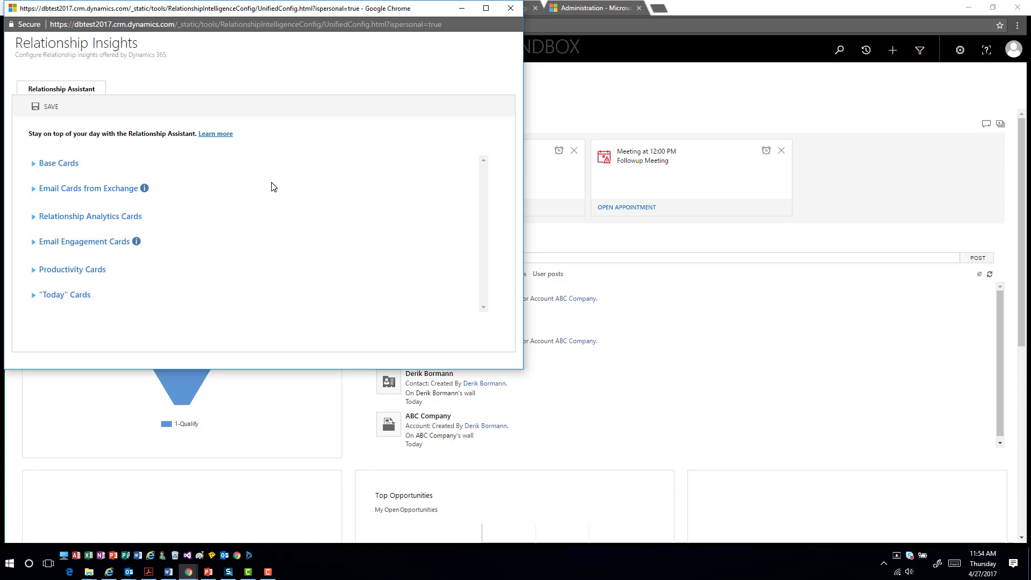
left_click(35, 166)
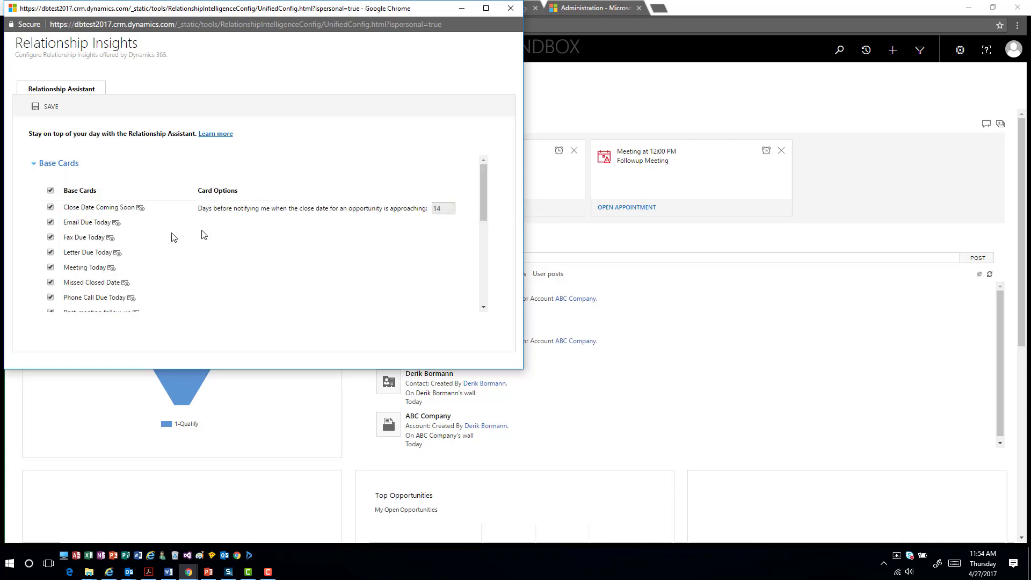
left_click(51, 207)
left_click(51, 223)
left_click(51, 208)
left_click(51, 222)
double_click(437, 210)
- Turn off Fax Due Today and both Your Agenda cards, then save, which raises an error
left_click(50, 236)
scroll(52, 256, "down", 3)
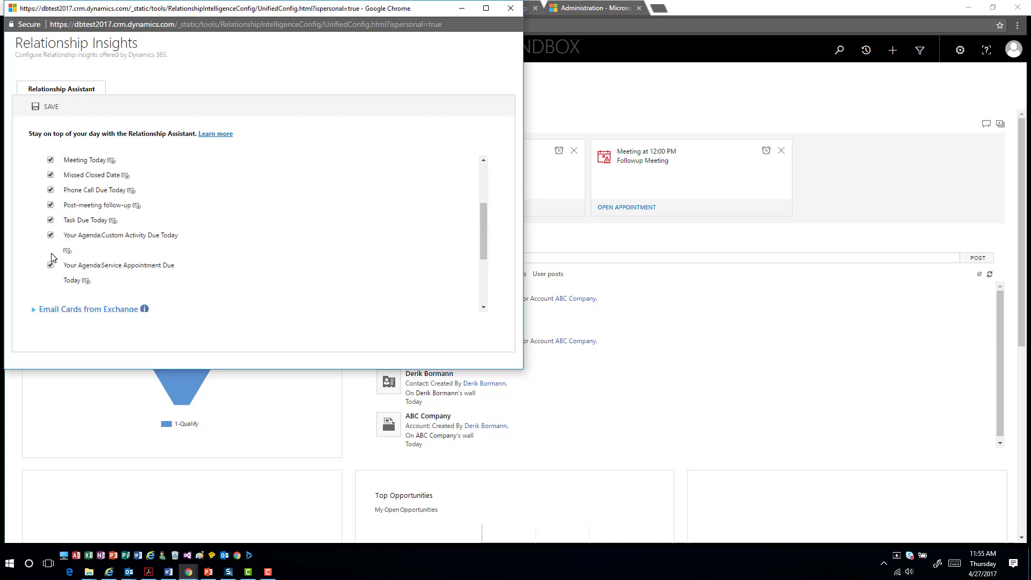
left_click(50, 235)
left_click(50, 264)
left_click(51, 108)
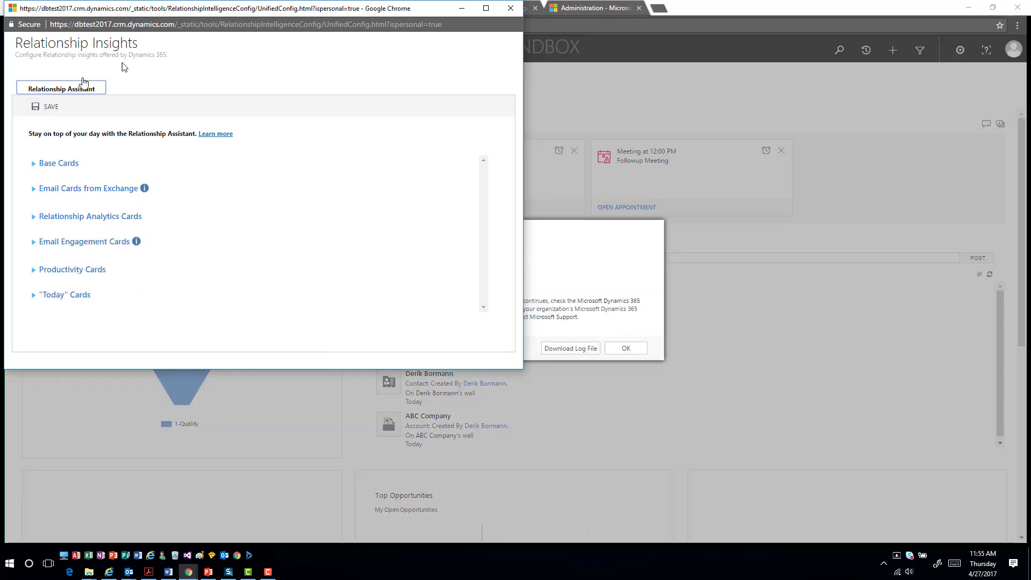
- Dismiss the error and open Interested in 10 Item from its Opportunity Closing Soon card
left_click(626, 348)
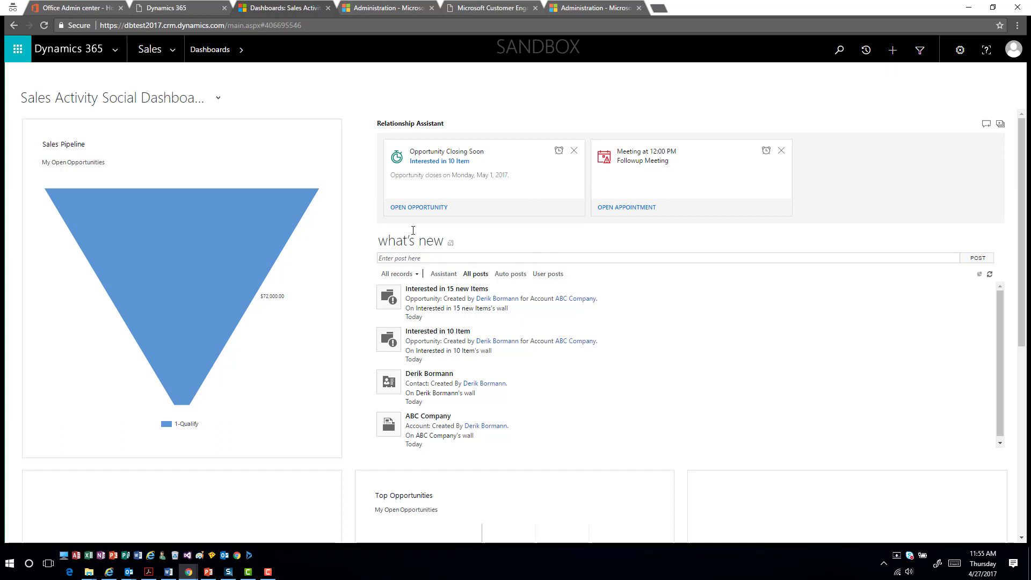
left_click(425, 208)
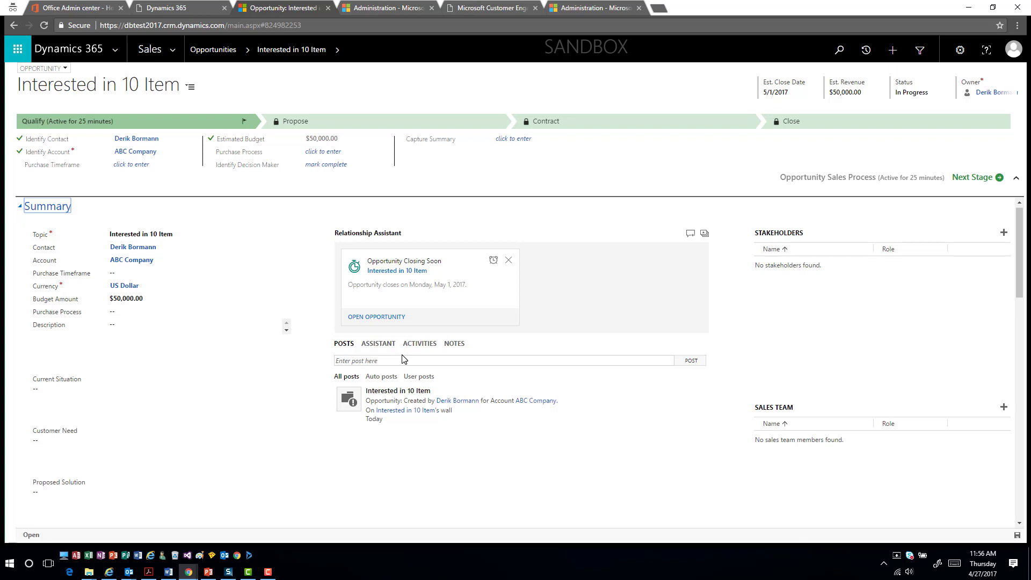
- Go to Settings > Relationship Insights and view the Auto Capture tab, confirming it is on
left_click(173, 54)
left_click(683, 91)
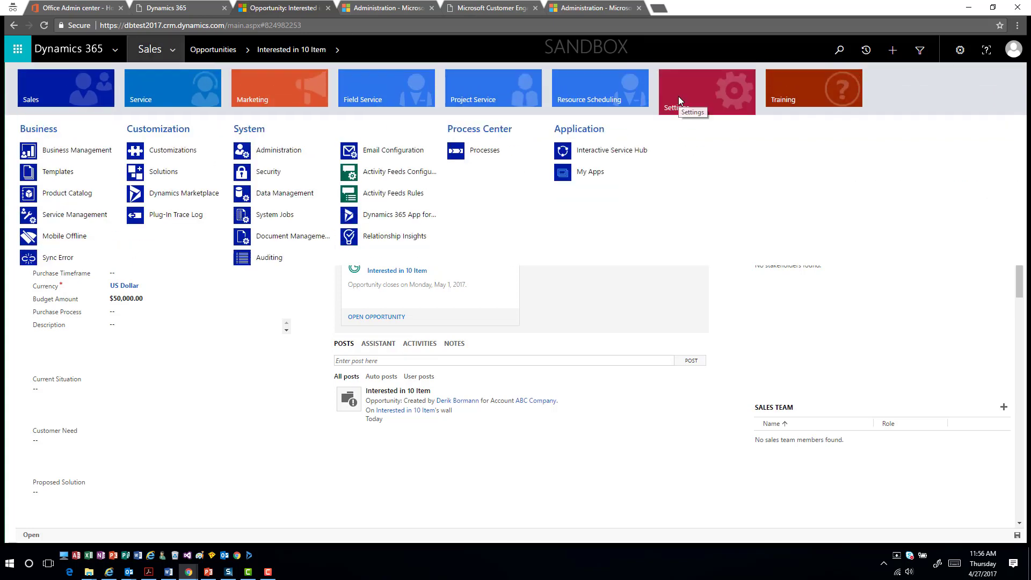
left_click(414, 243)
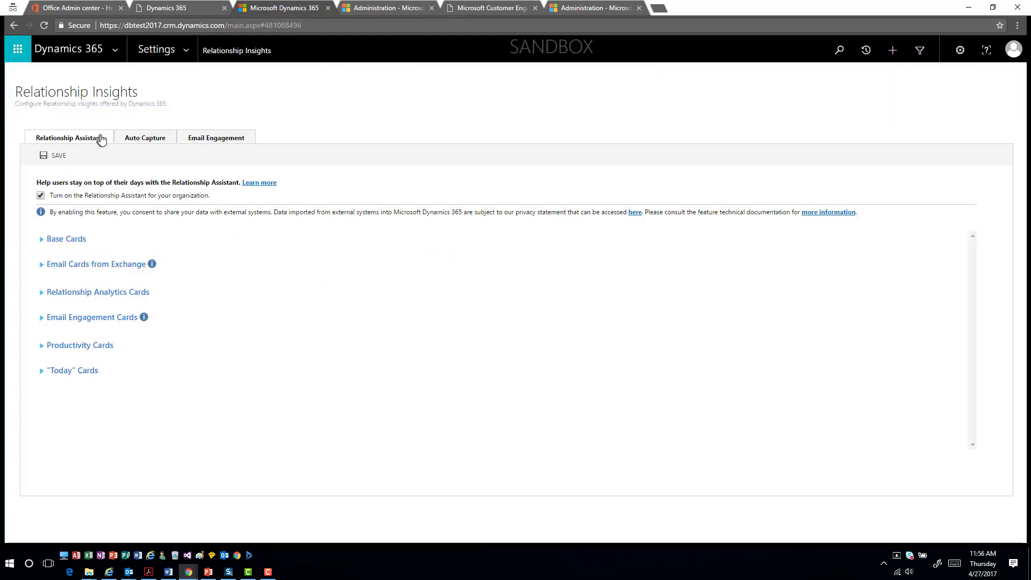
left_click(161, 140)
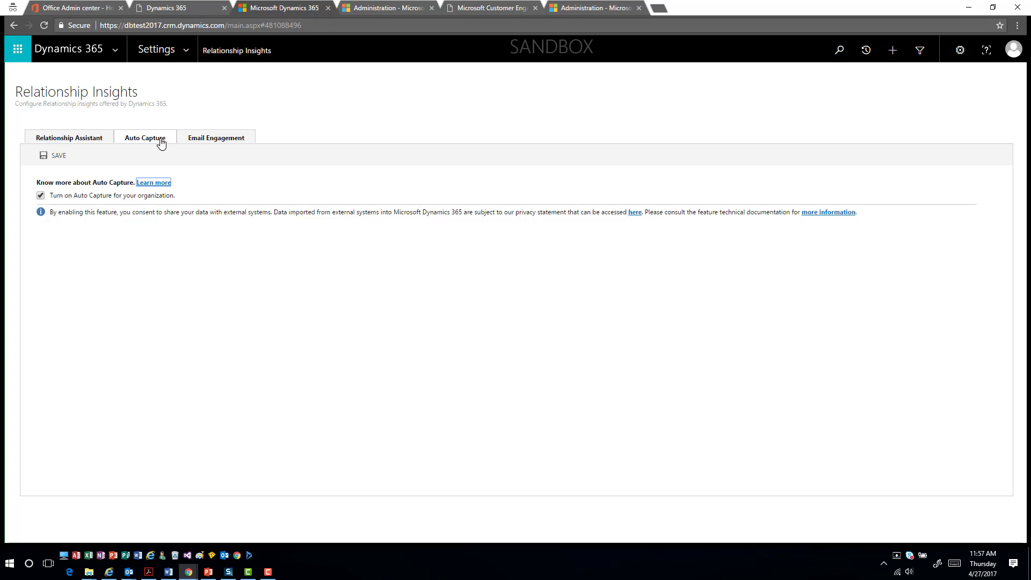
left_click(961, 56)
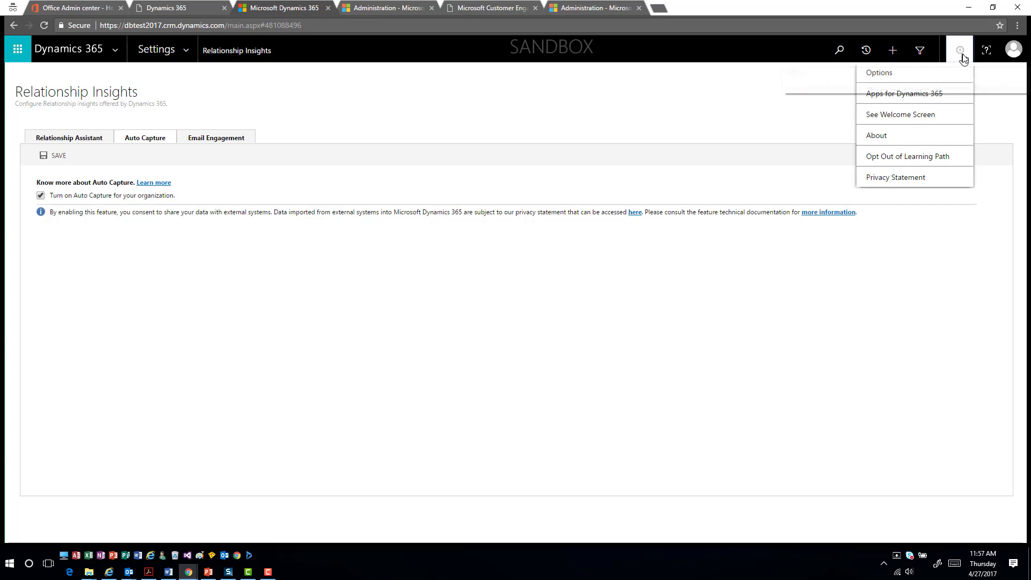
left_click(906, 80)
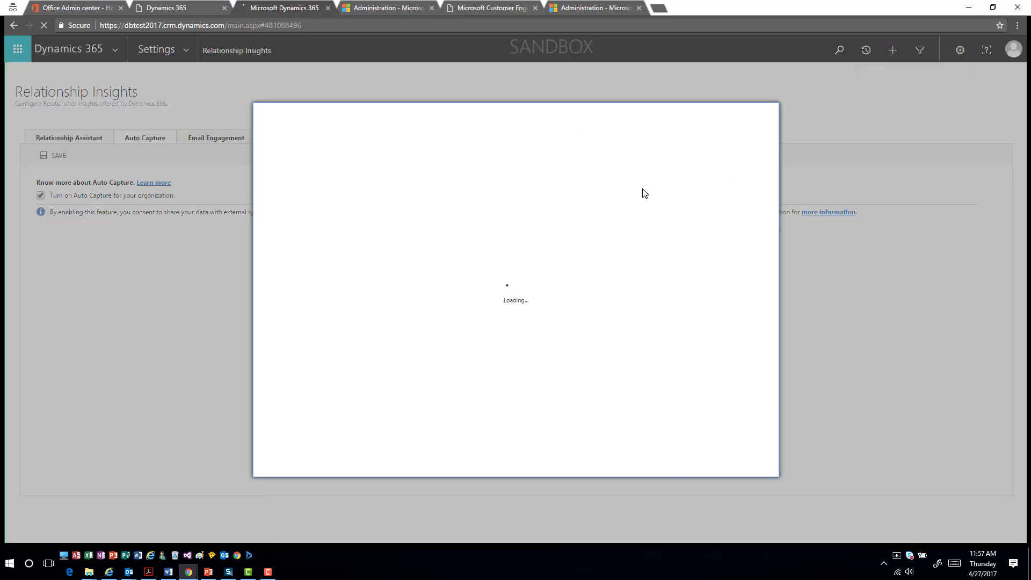
left_click(535, 173)
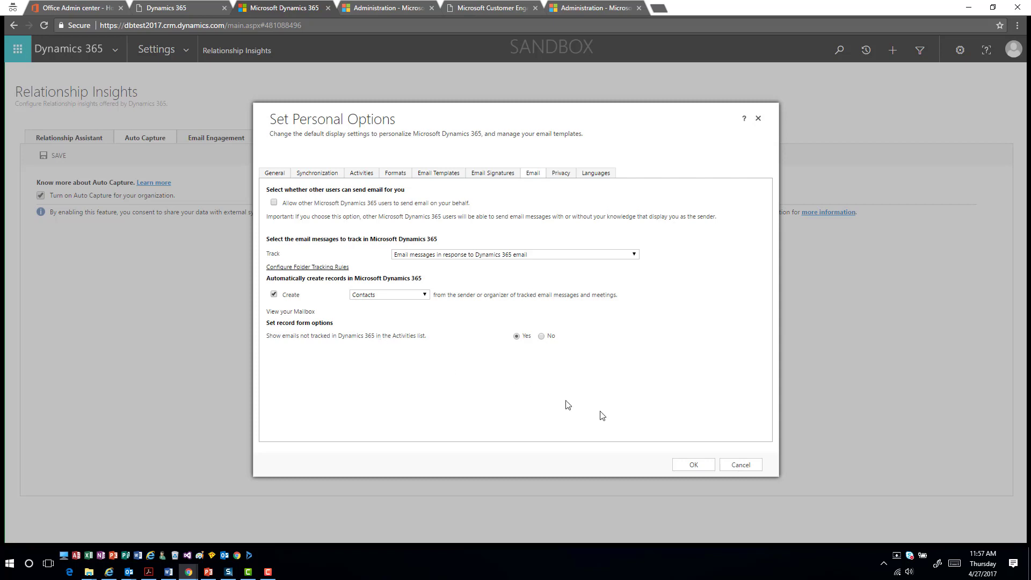
left_click(741, 466)
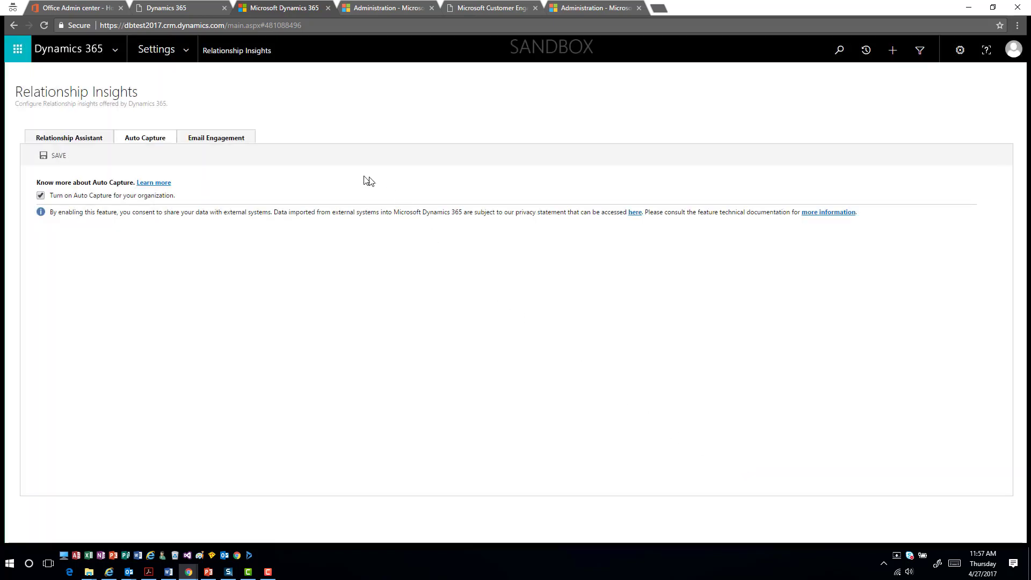
- Go to Sales > My Open Opportunities and open Interested in 15 new Items
left_click(185, 50)
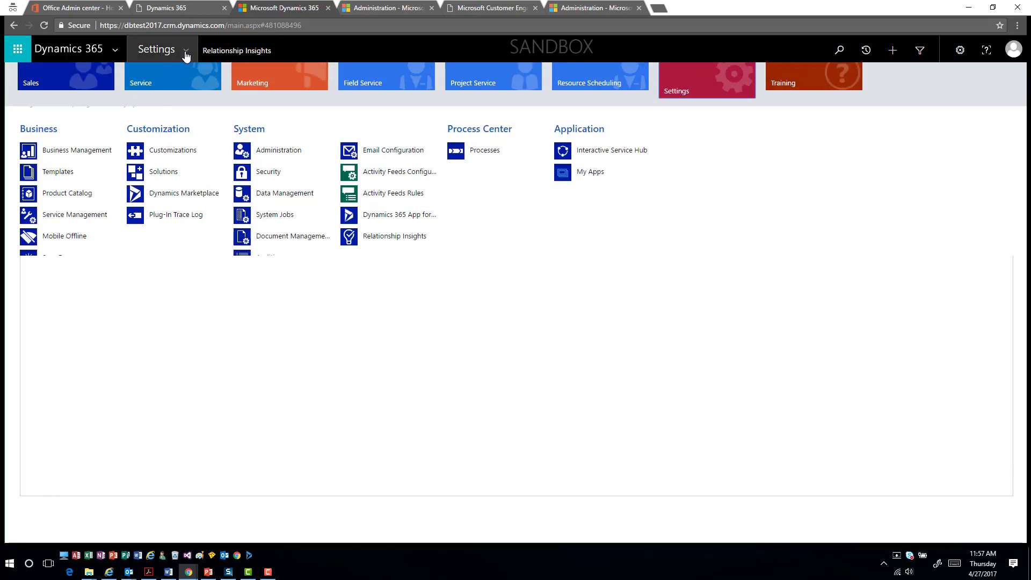
left_click(56, 96)
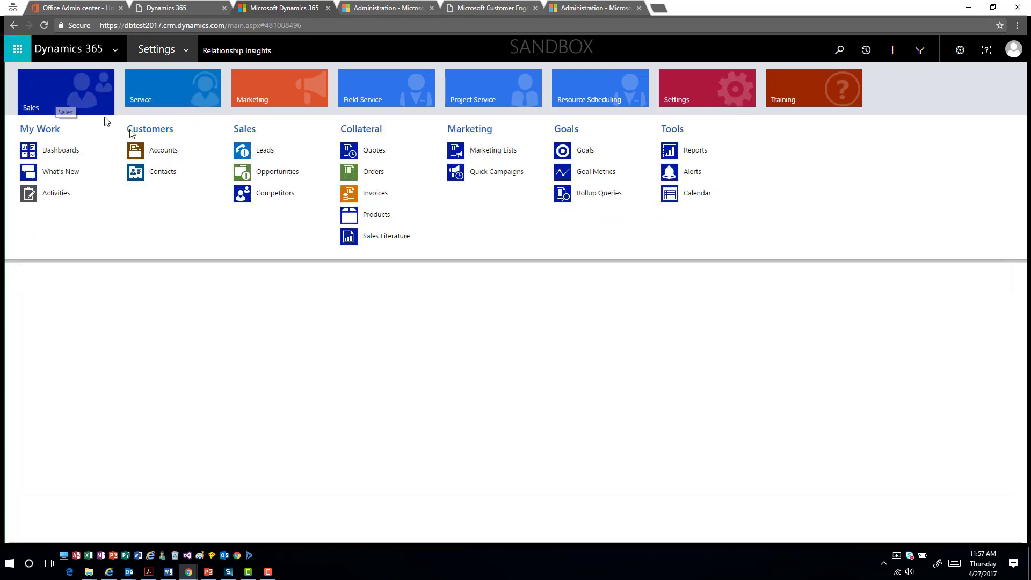
left_click(298, 182)
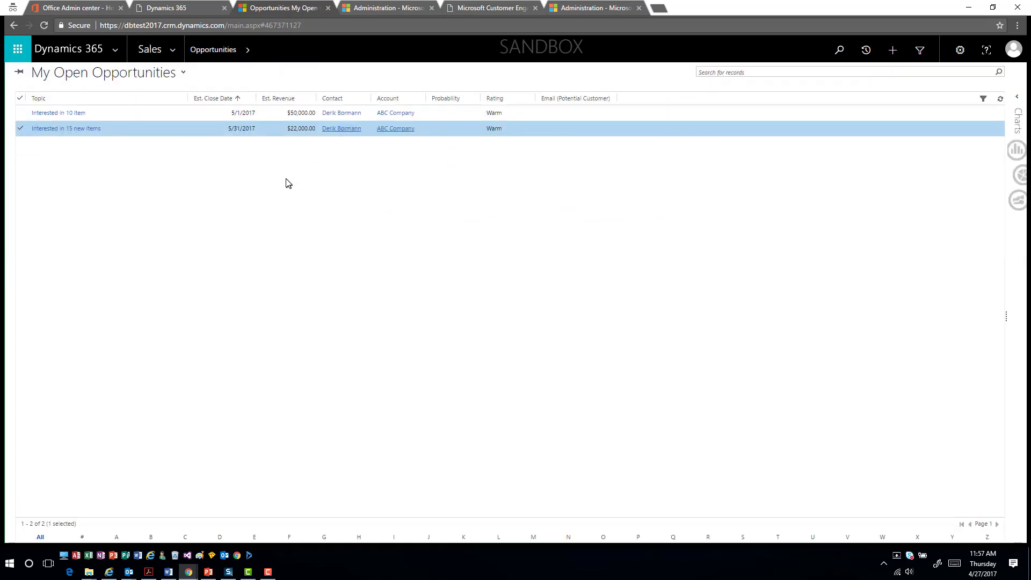
double_click(180, 130)
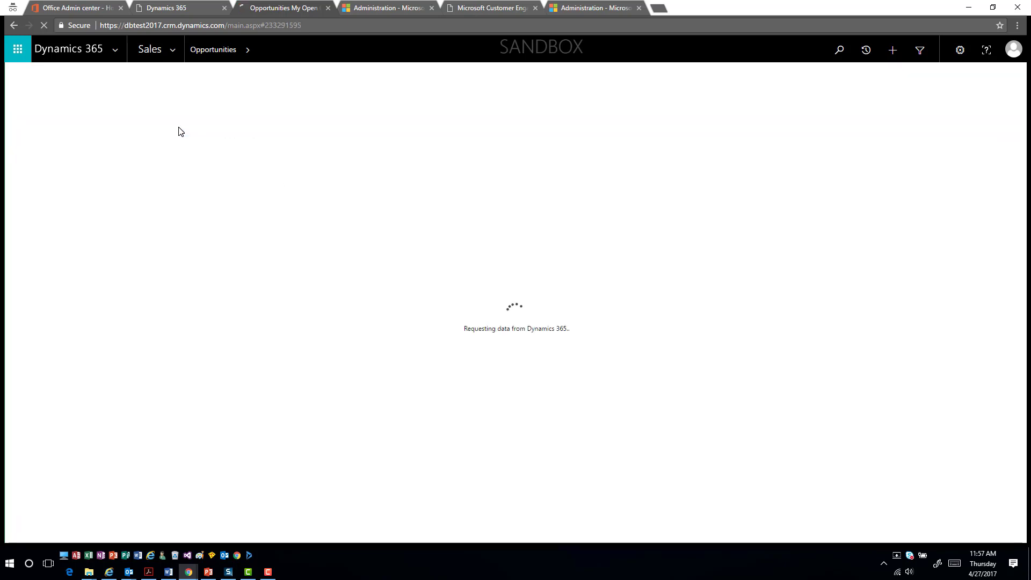